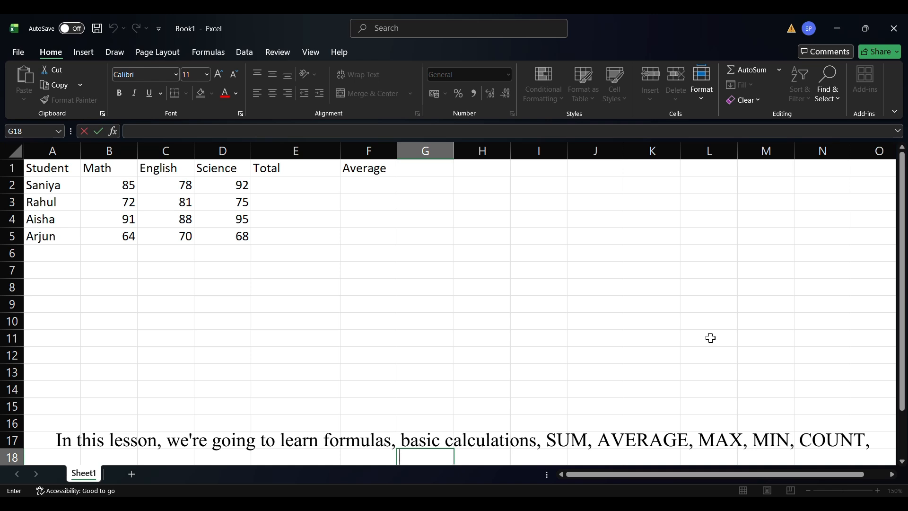
Enter the addition formula =10+20 in cell G18.
scroll(665, 316, down, 3)
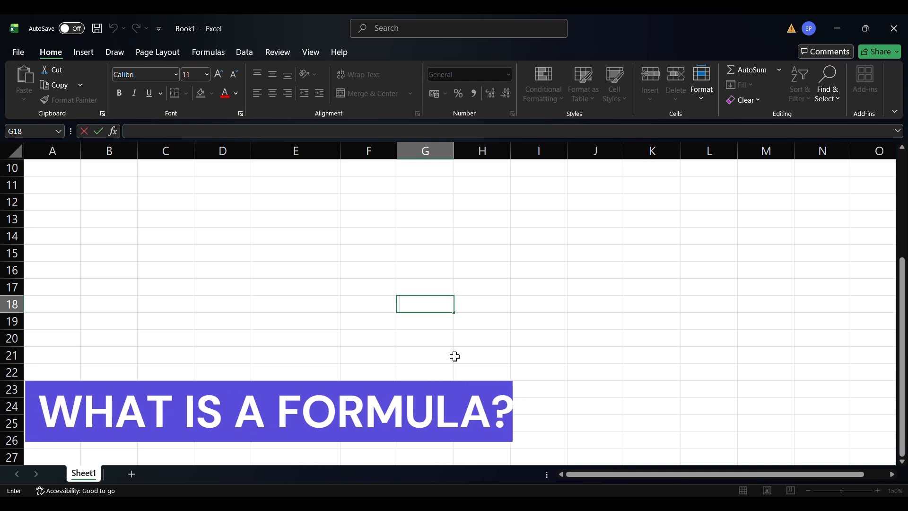
text(=10)
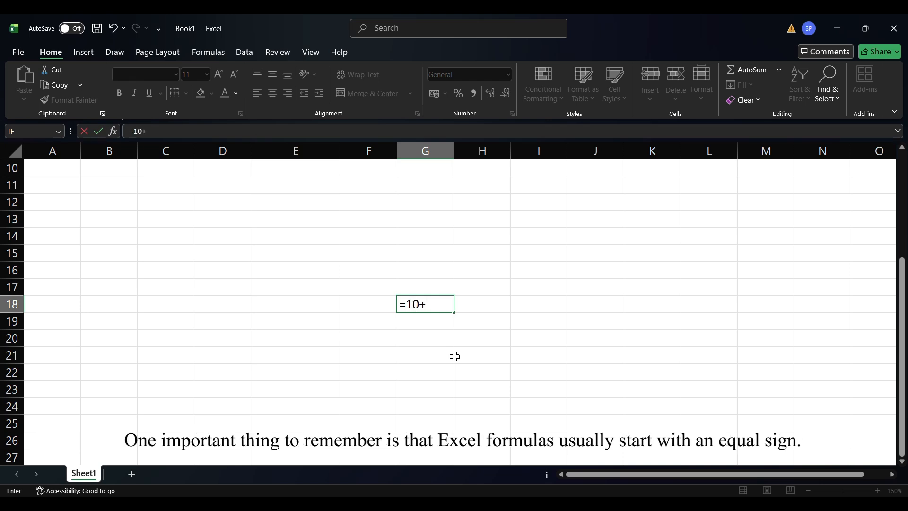
text(+20)
key(Return)
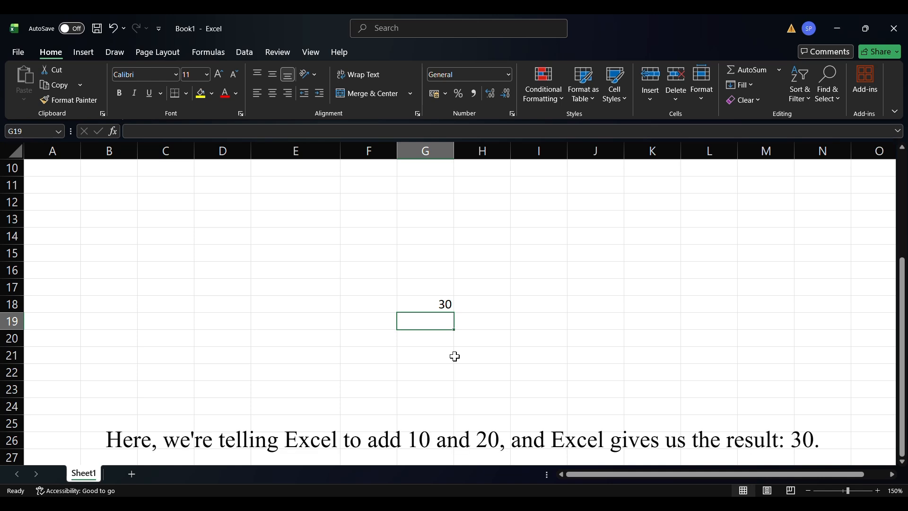
key(super+g)
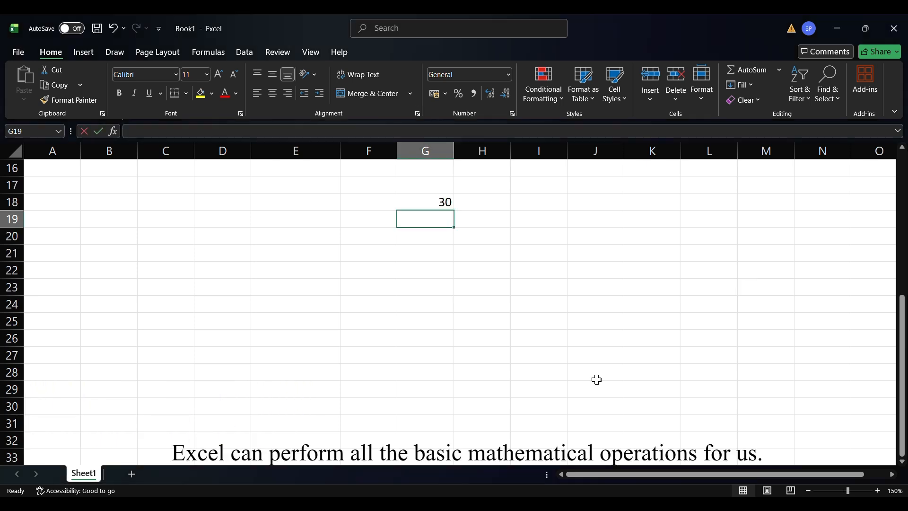
Enter the subtraction formula =10-5 in cell G19 and the multiplication formula =10*5 in cell G20.
text(=10)
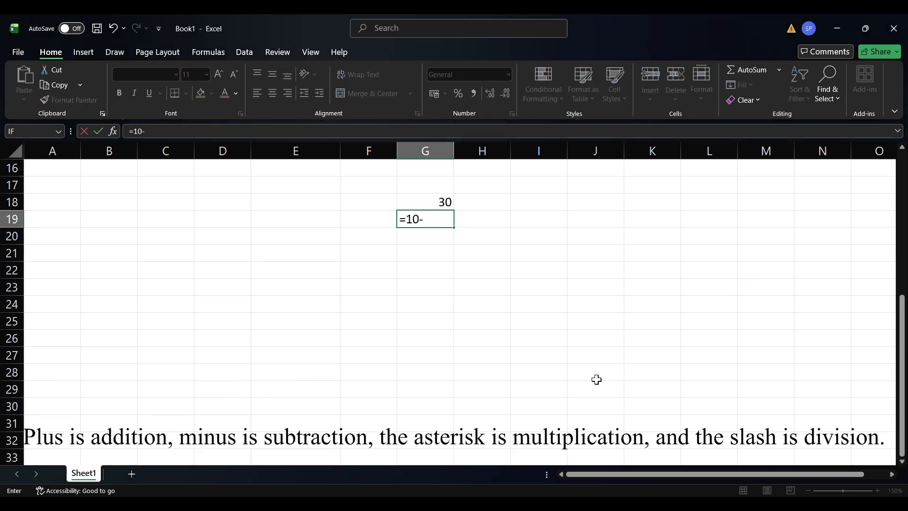
text(-5)
key(Return)
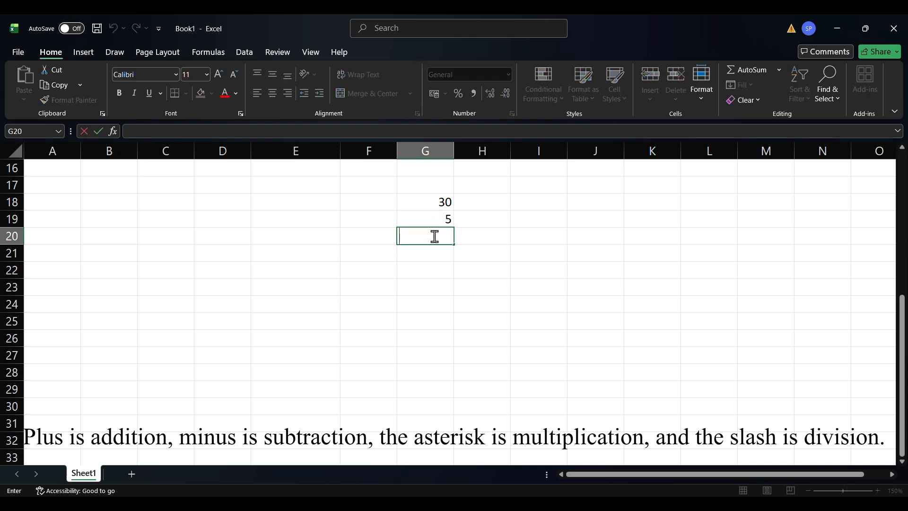
text(=)
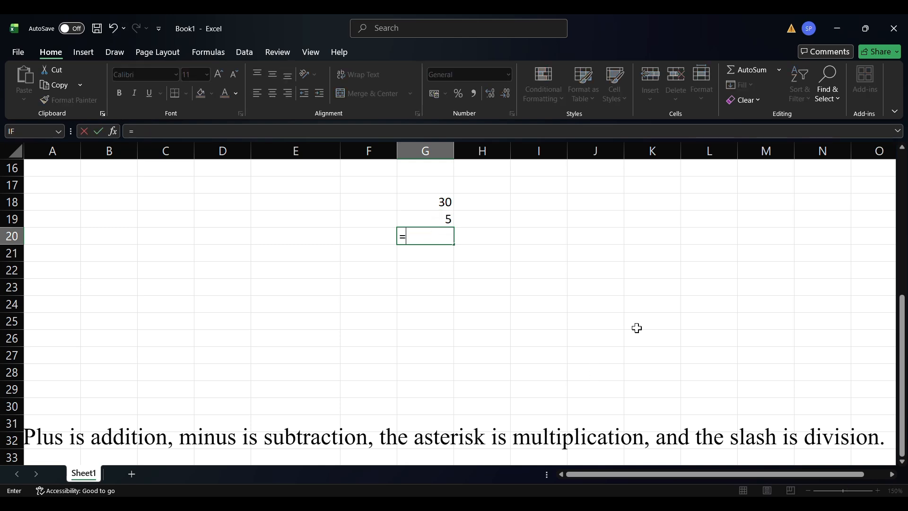
text(10*5)
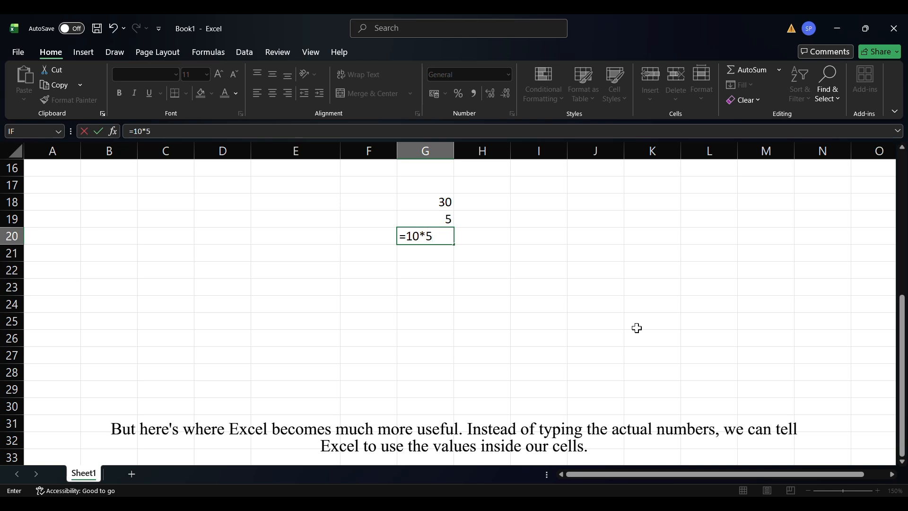
key(Return)
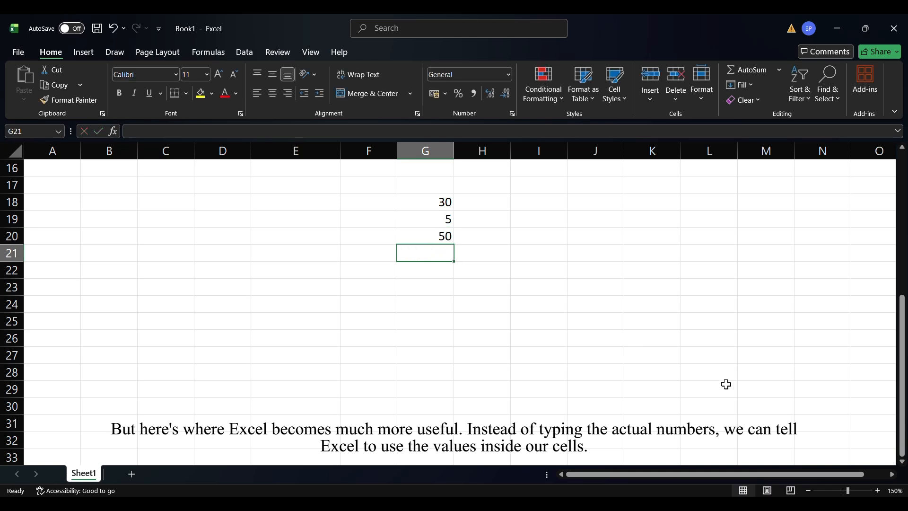
Enter the division formula =10/5 in cell G21.
text(=10/5)
key(Return)
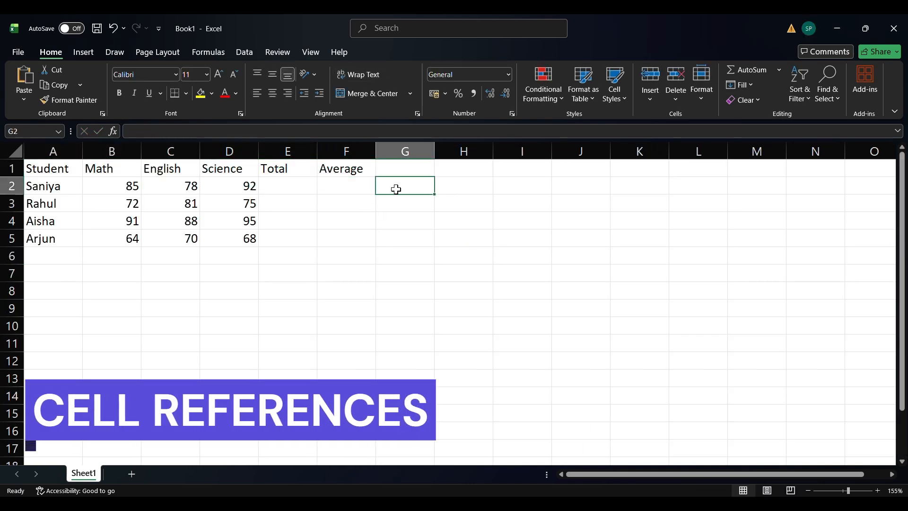
Enter the cell reference =B2 in cell G2 to pull in the first student's Math mark.
text(=)
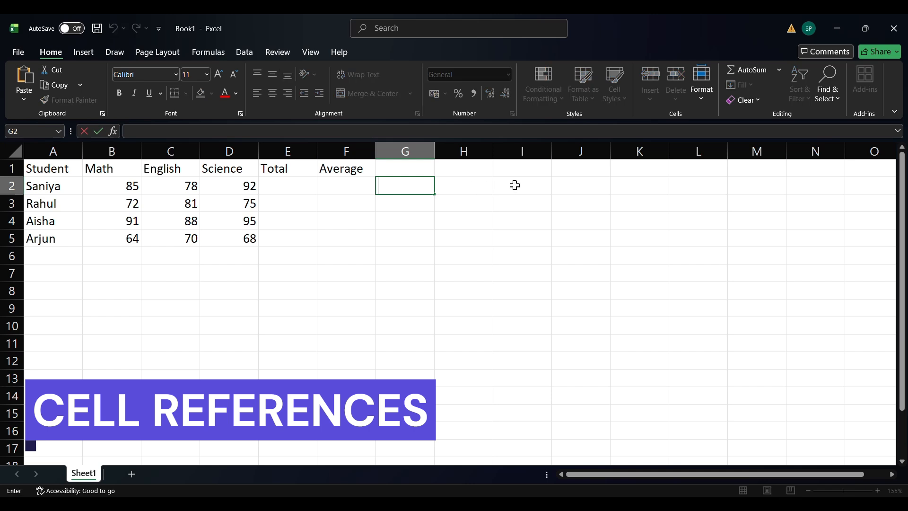
text(B2)
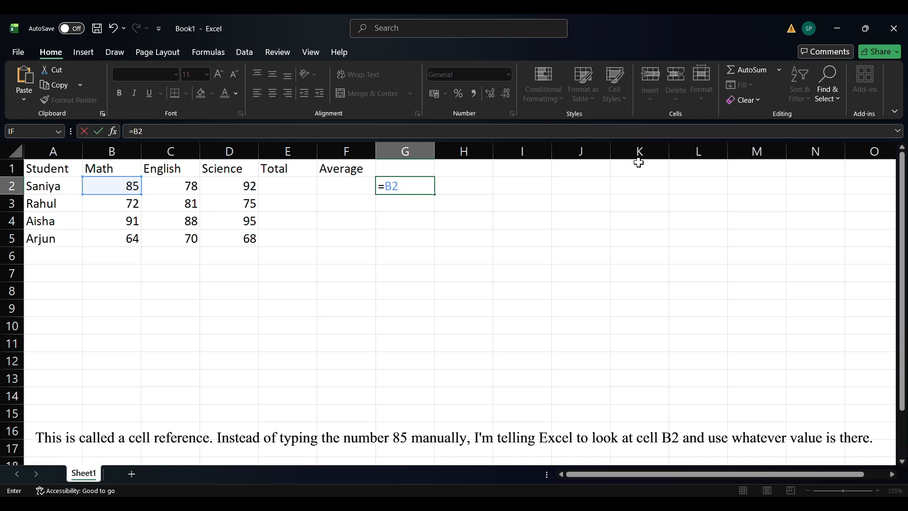
key(Return)
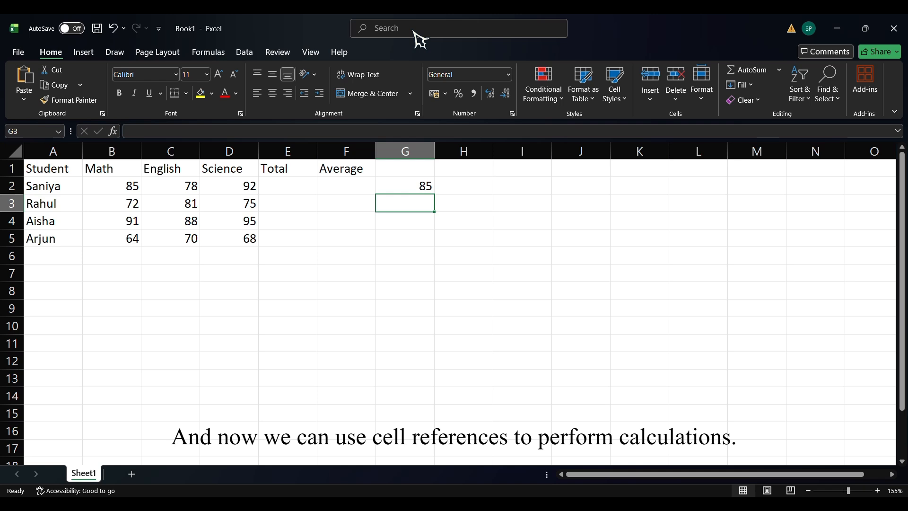
Add the first student's Math and English marks in cell H2 with the formula =B2+C2.
click(489, 189)
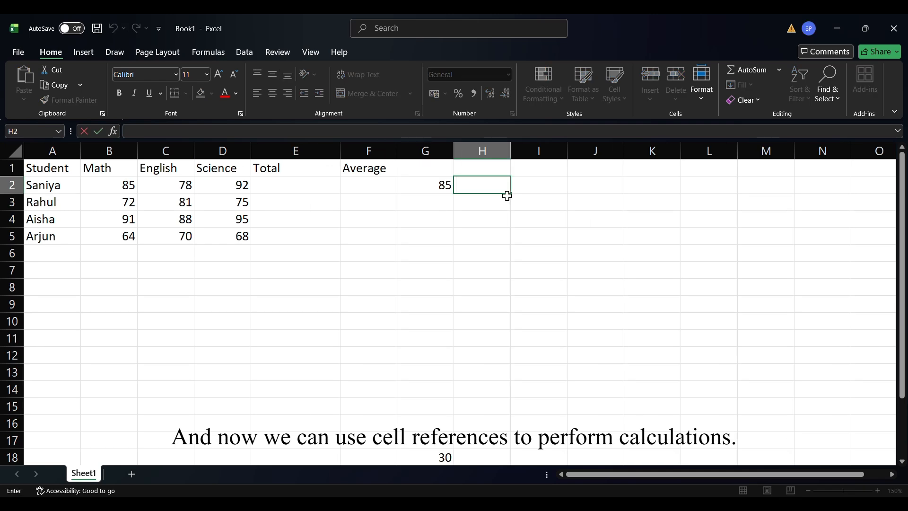
text(=)
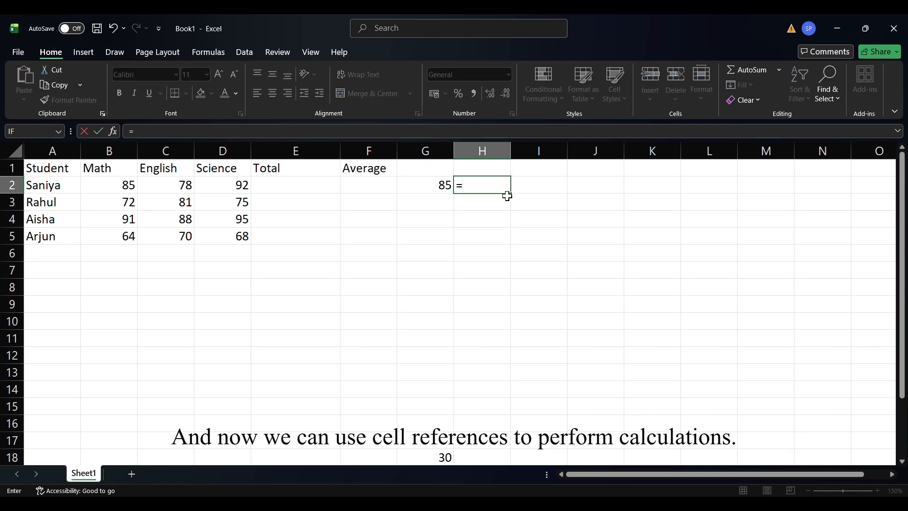
text(B2+C2)
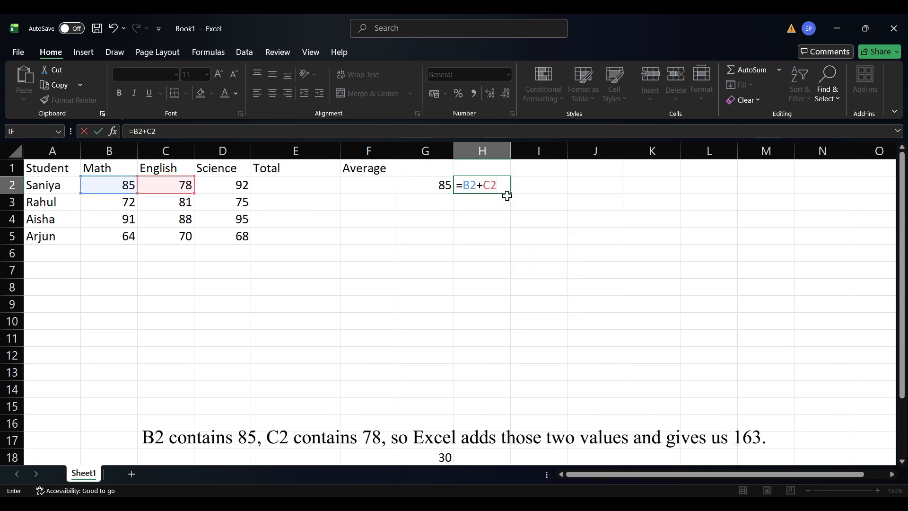
key(Return)
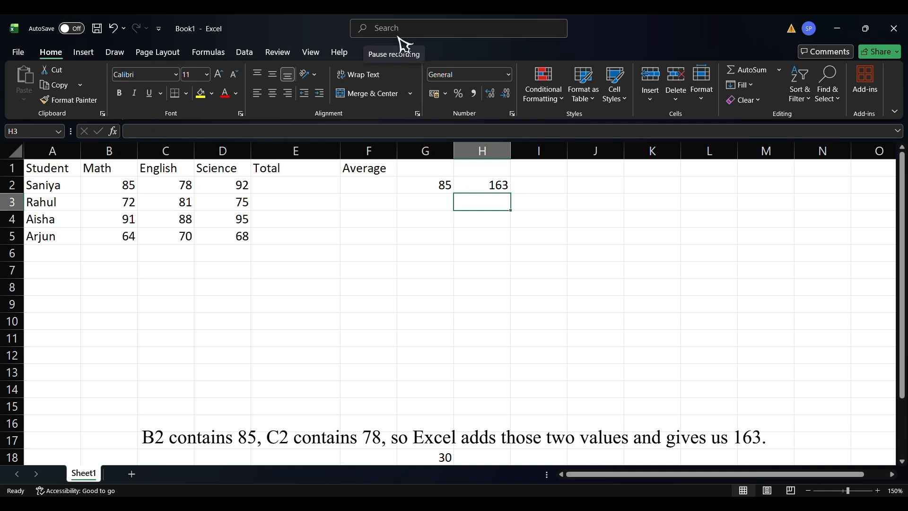
Change the first student's Math mark in cell B2 to 90 and check the dependent formula in G2.
click(122, 186)
double_click(128, 185)
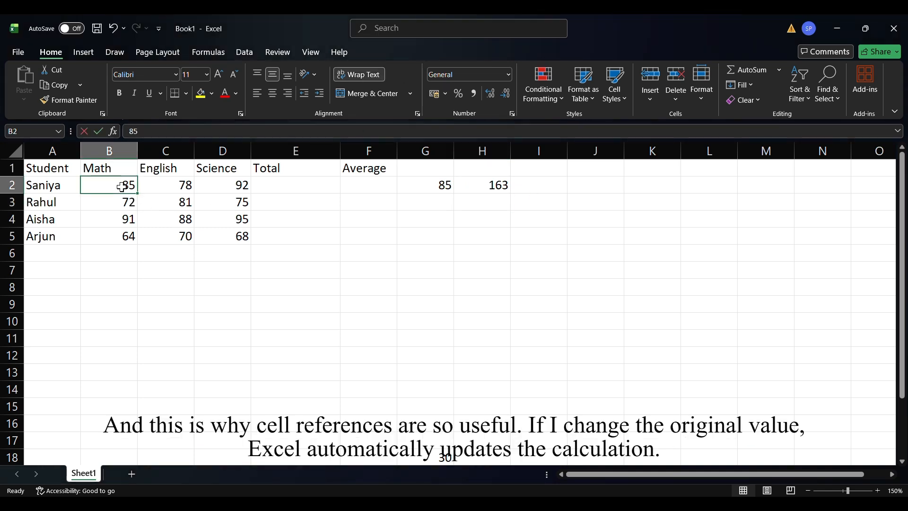
key(BackSpace)
key(BackSpace)
text(90)
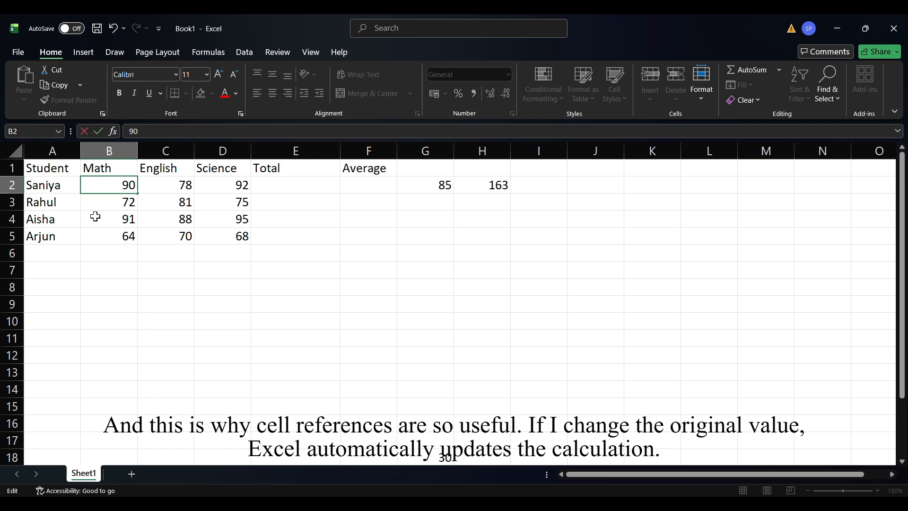
click(148, 249)
click(429, 188)
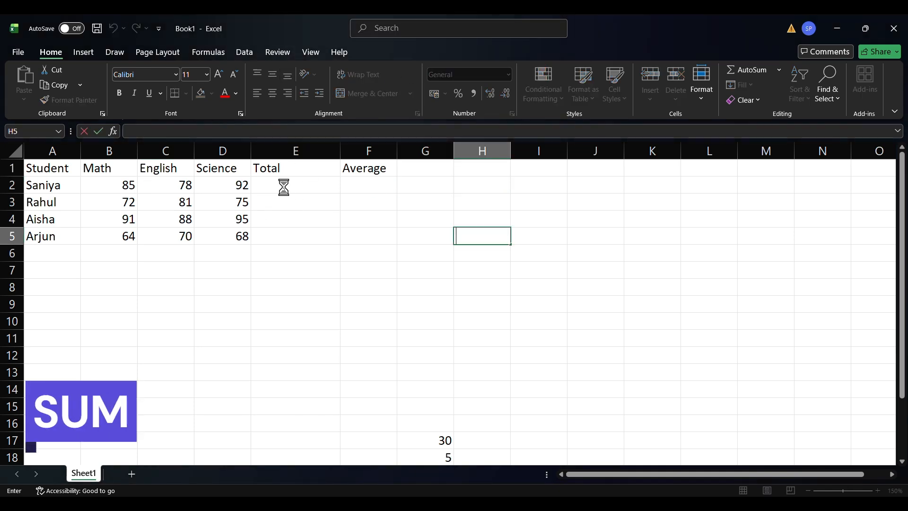
Try to total the first student's three marks in cell E2 with the formula =SUM{B2:D2.
click(284, 187)
text(=SUM)
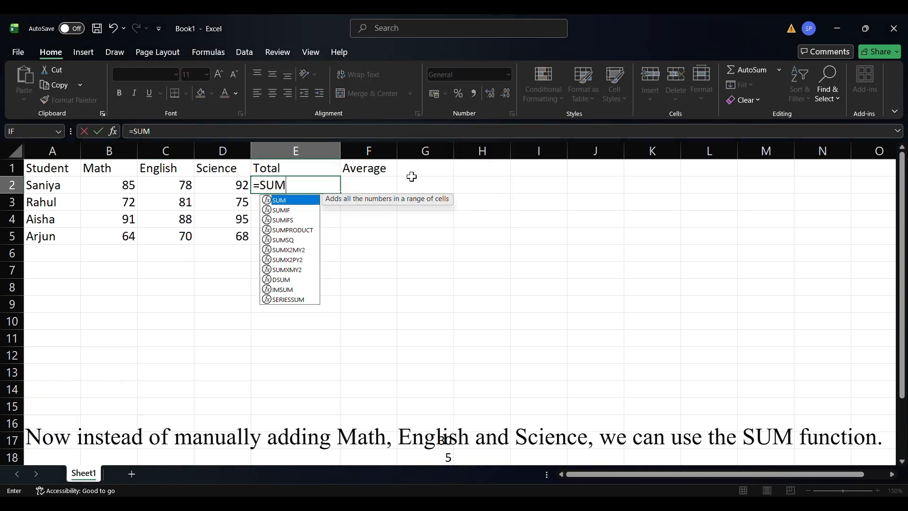
text({B2)
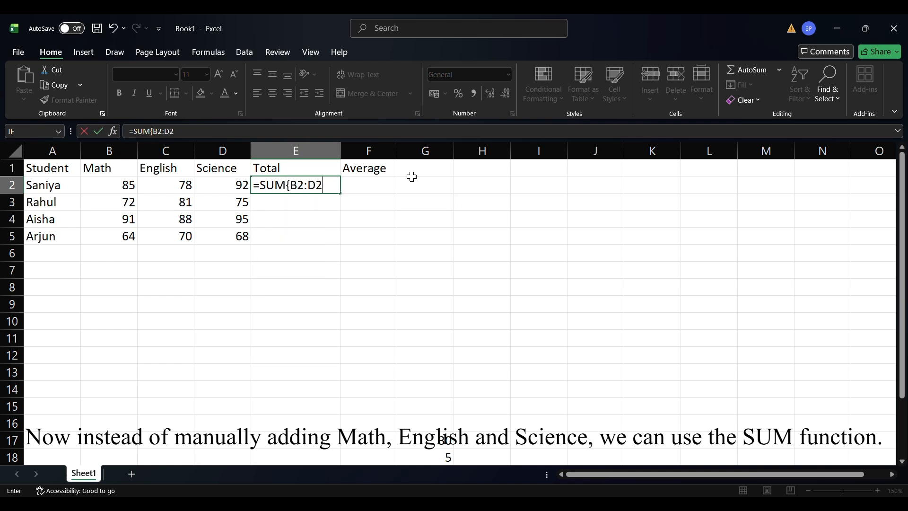
text(:D2)
key(Return)
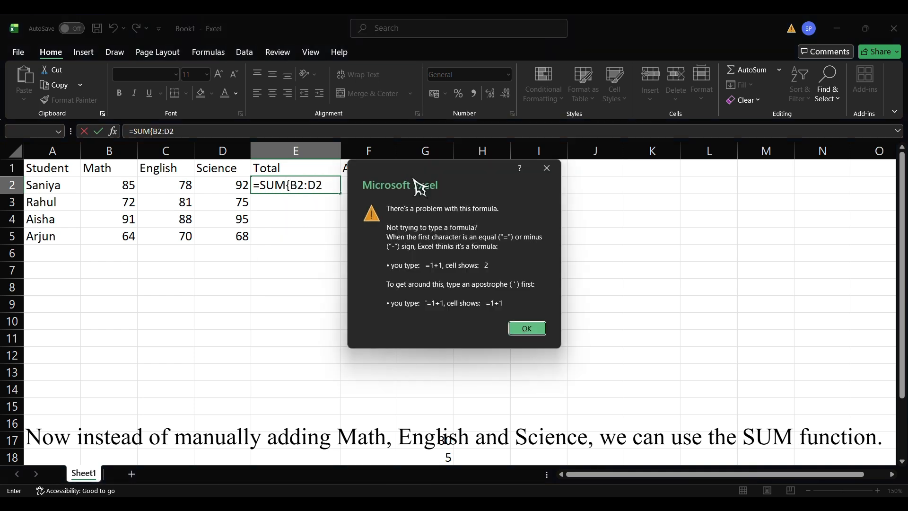
click(541, 172)
Correct the formula in cell E2 to =SUM(B2:D2), using parentheses around the range.
click(292, 185)
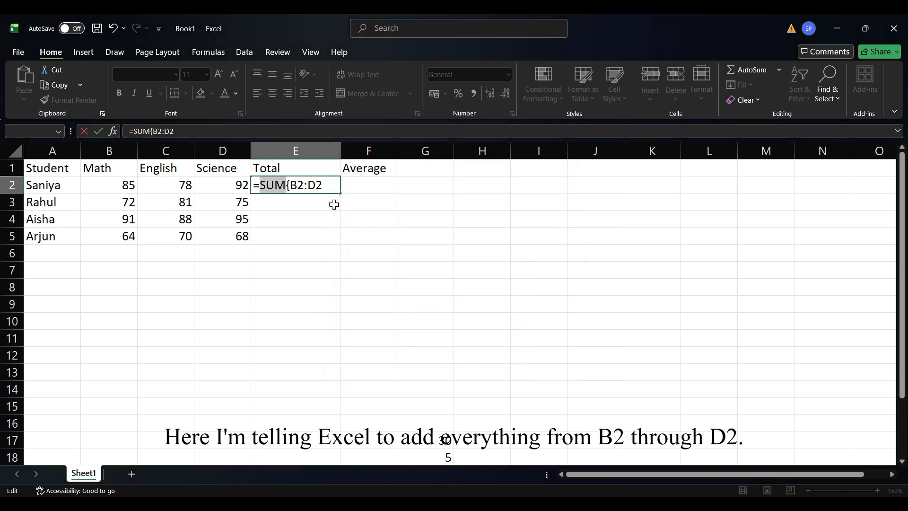
key(BackSpace)
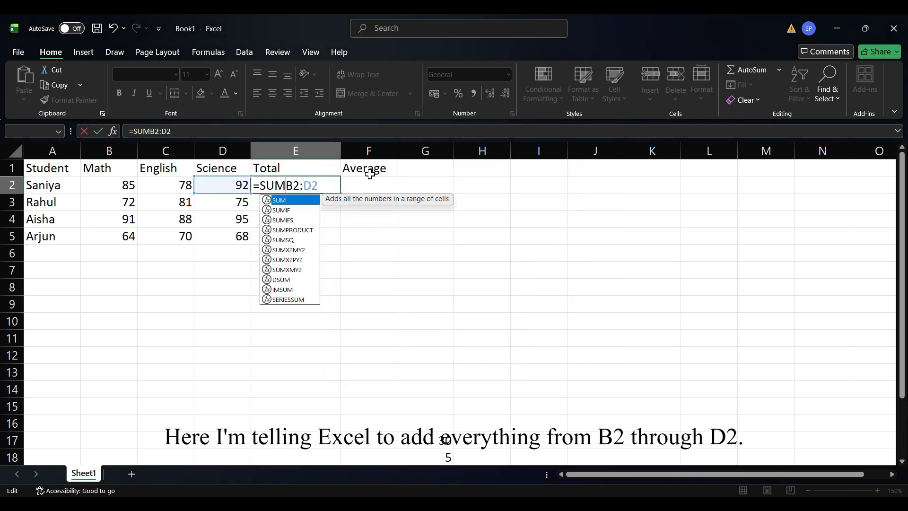
text(()
key(End)
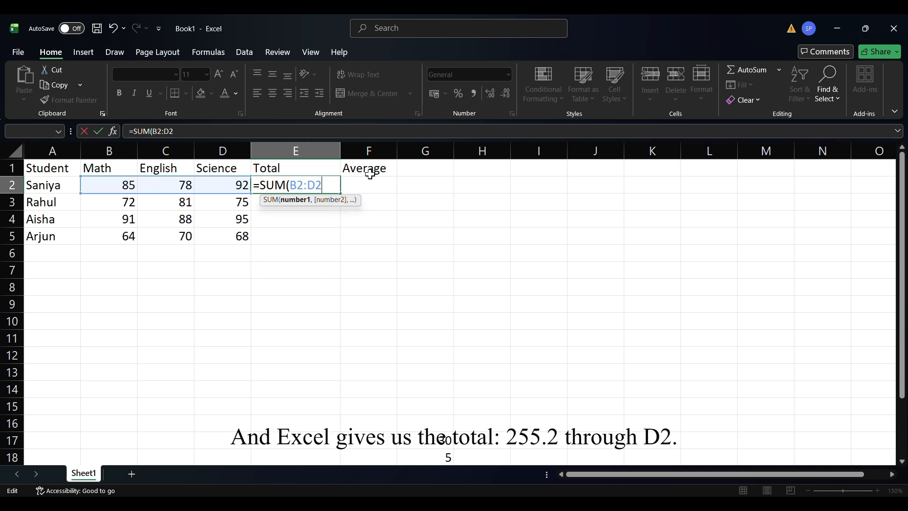
text())
key(Return)
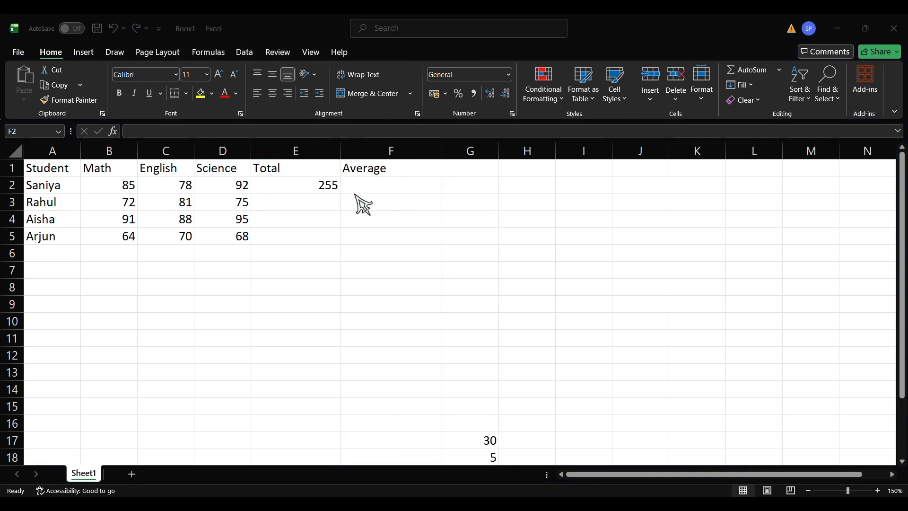
Calculate the average of the first student's three marks in cell F2 with =AVERAGE(B2:D2).
click(363, 185)
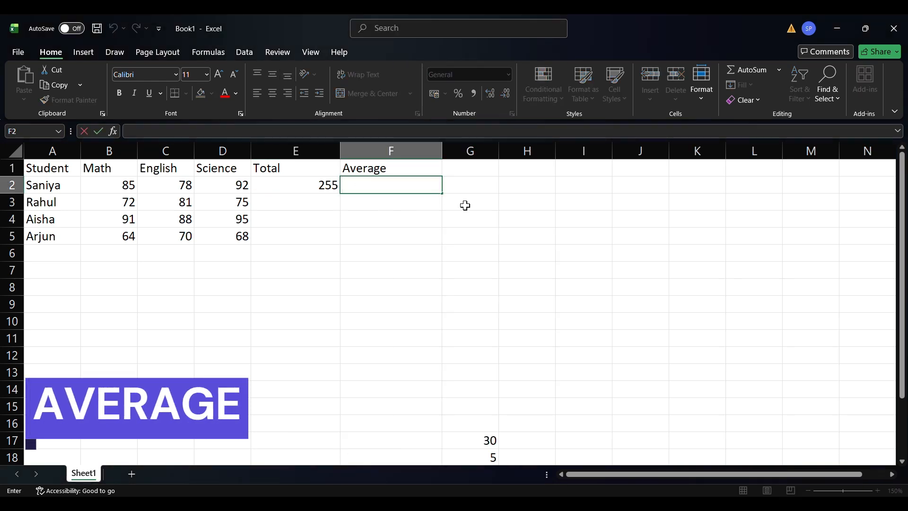
text(=AVE)
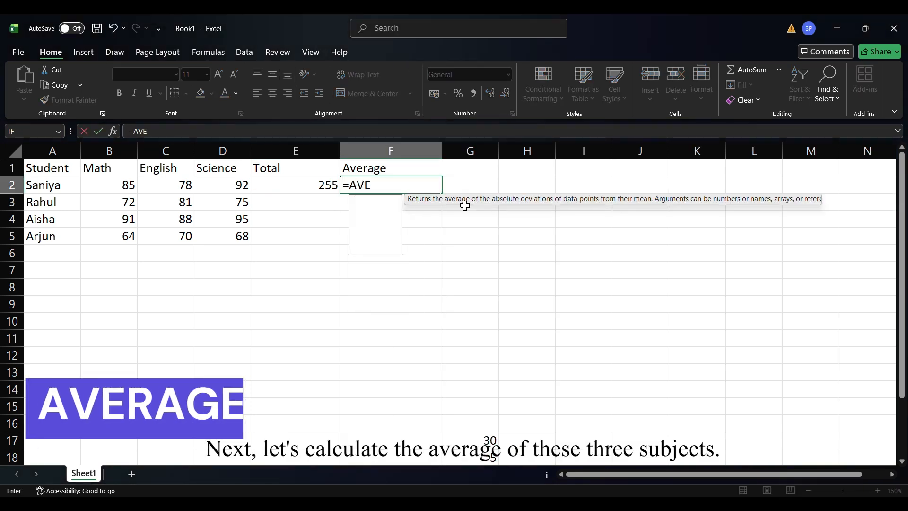
text(RAGE()
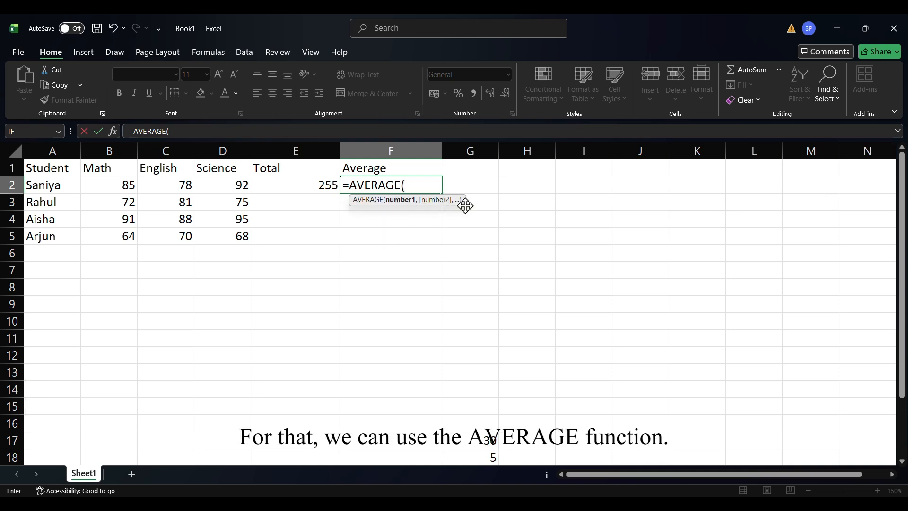
text(B2:D2)
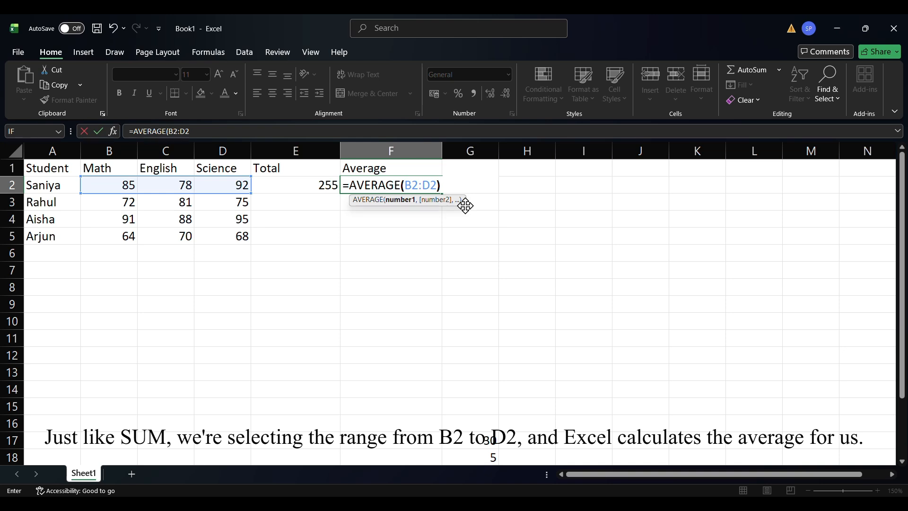
key(Return)
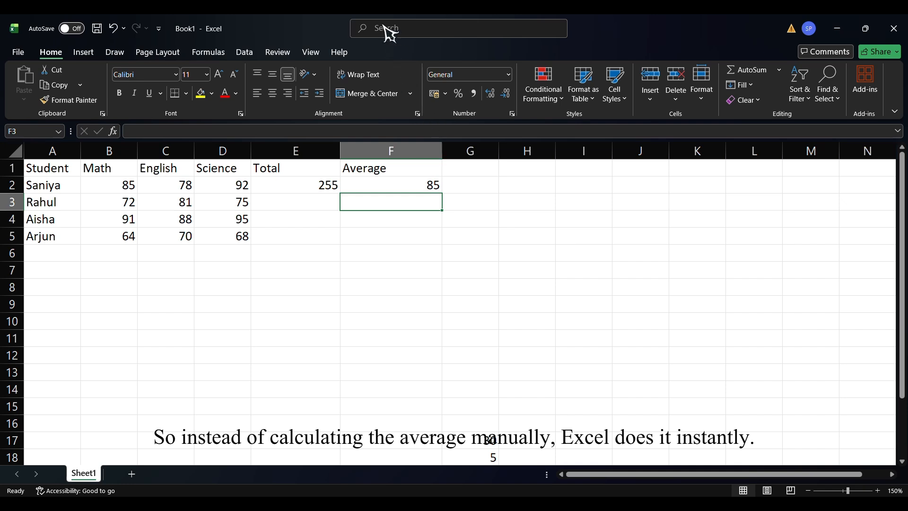
Find the first student's highest mark in cell G2 with the formula =MAX(B2:D2).
double_click(478, 188)
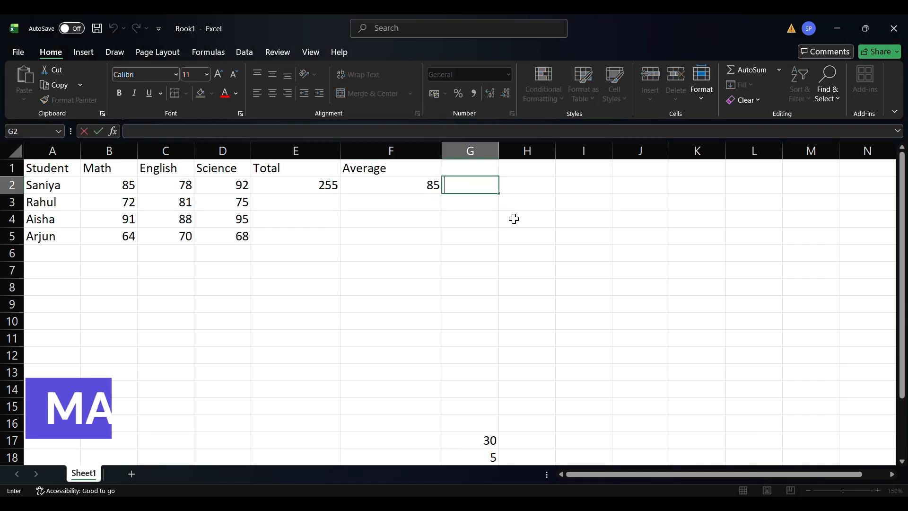
text(=MAX)
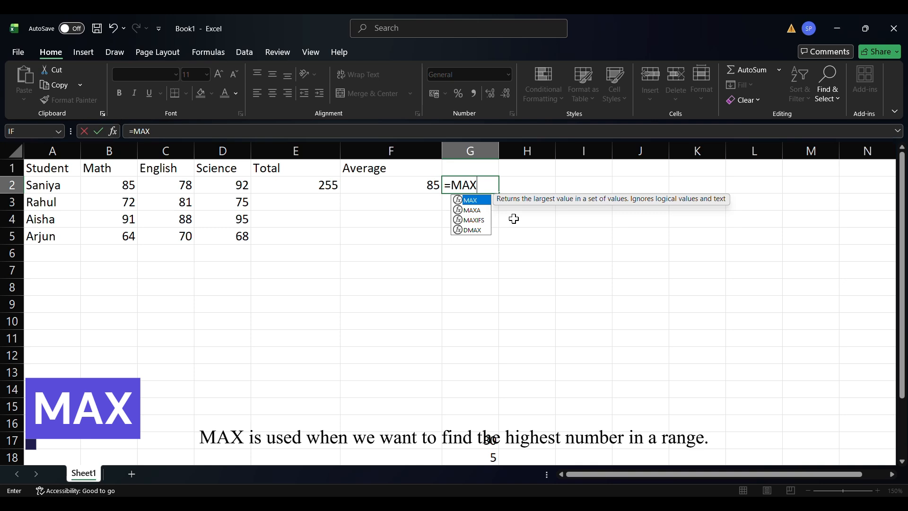
text((B2:D2)
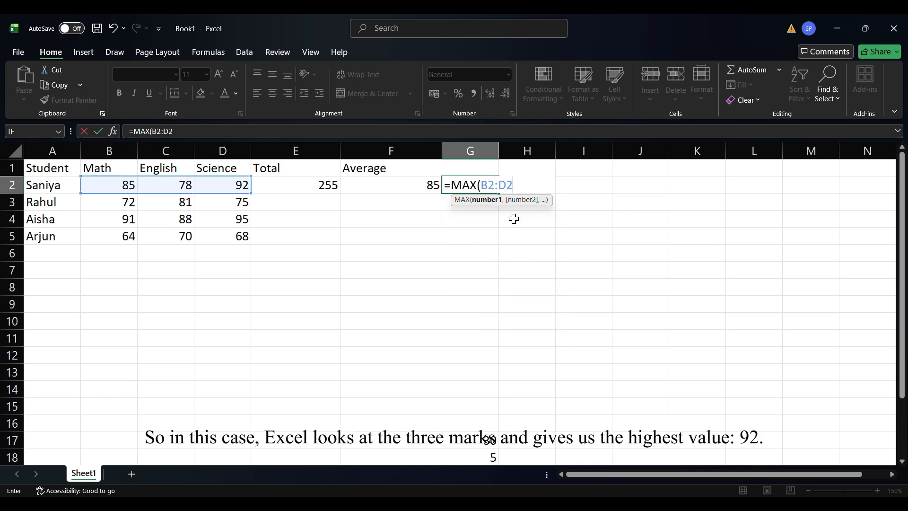
text())
key(Return)
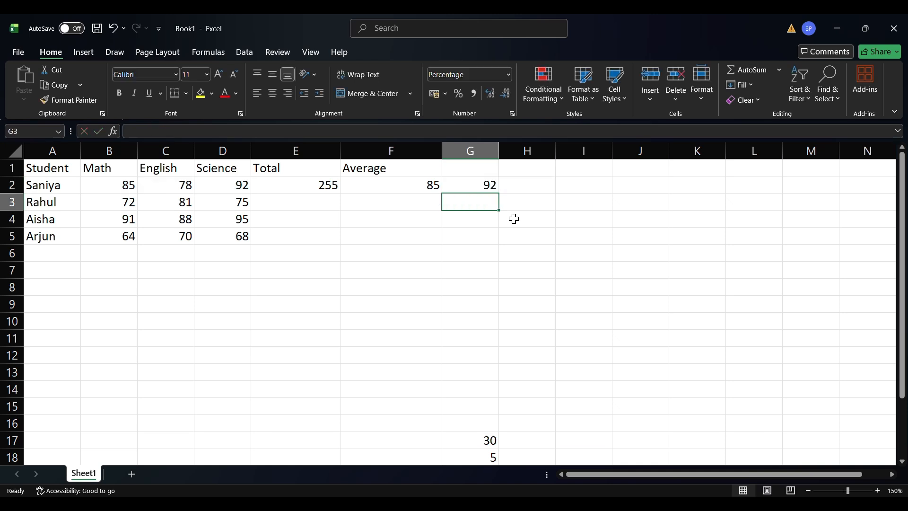
Find the first student's lowest mark in cell H2 with the formula =MIN(B2:D2).
click(532, 187)
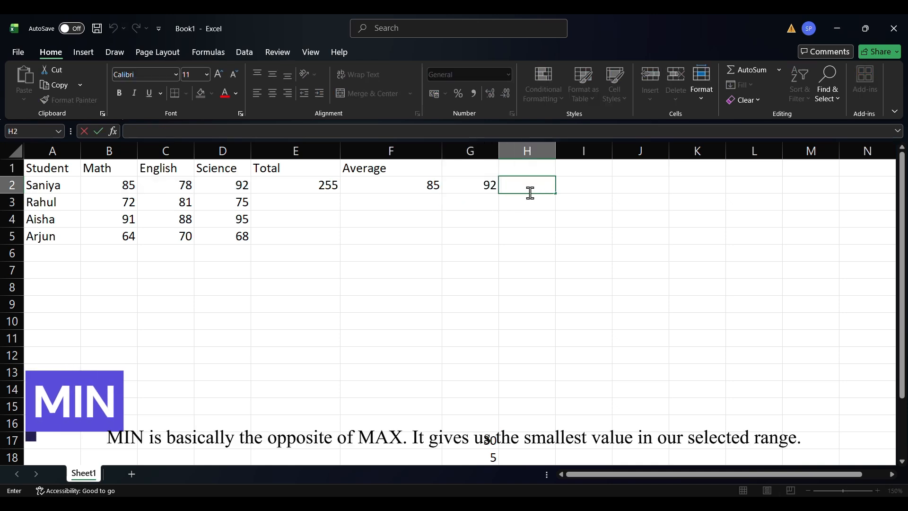
text(=MINB)
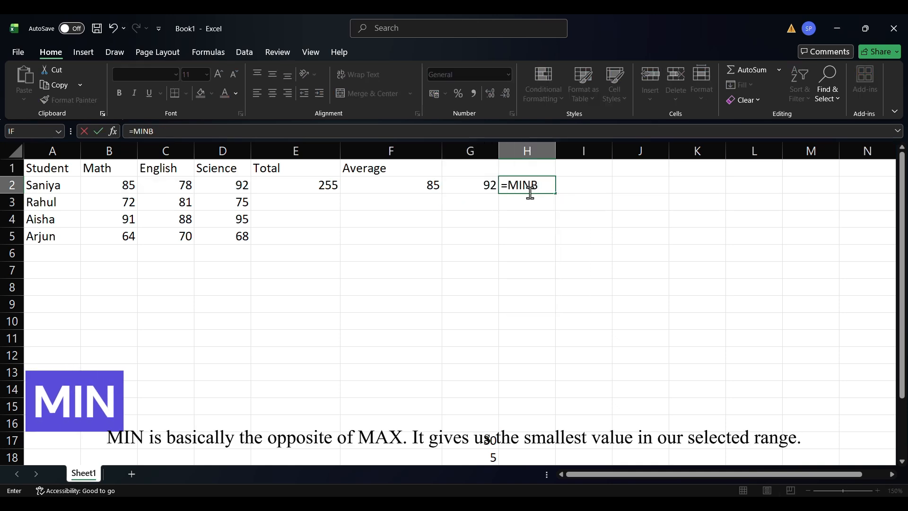
key(BackSpace)
text((B2:D2)
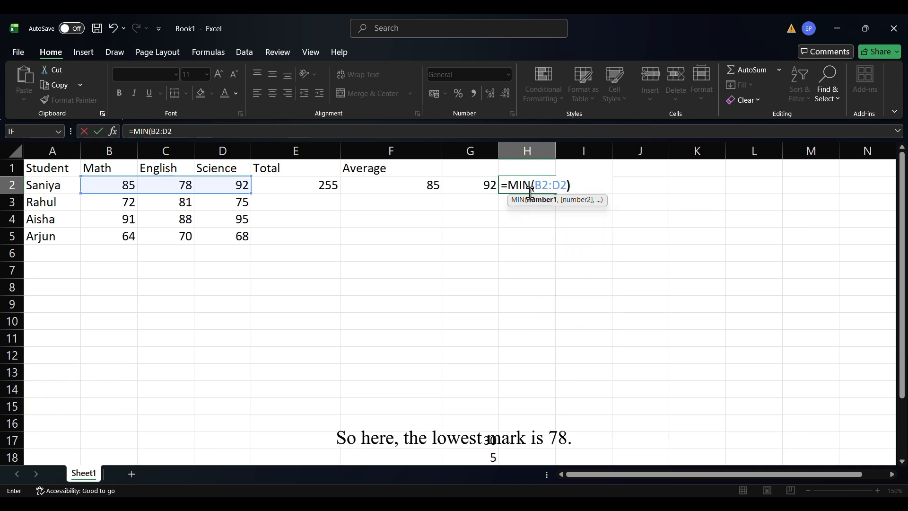
key(Return)
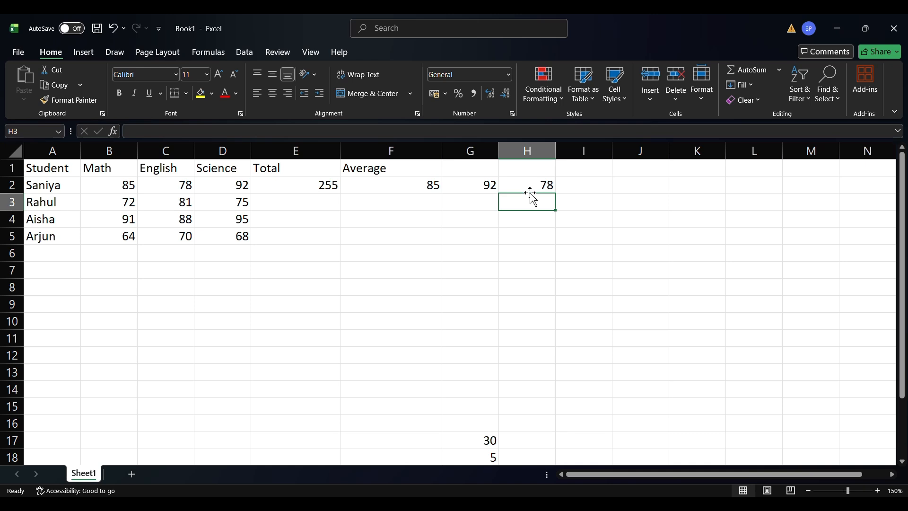
Count the first student's numeric marks in cell I2 with the formula =COUNT(B2:D2).
click(584, 185)
text(=COUNR)
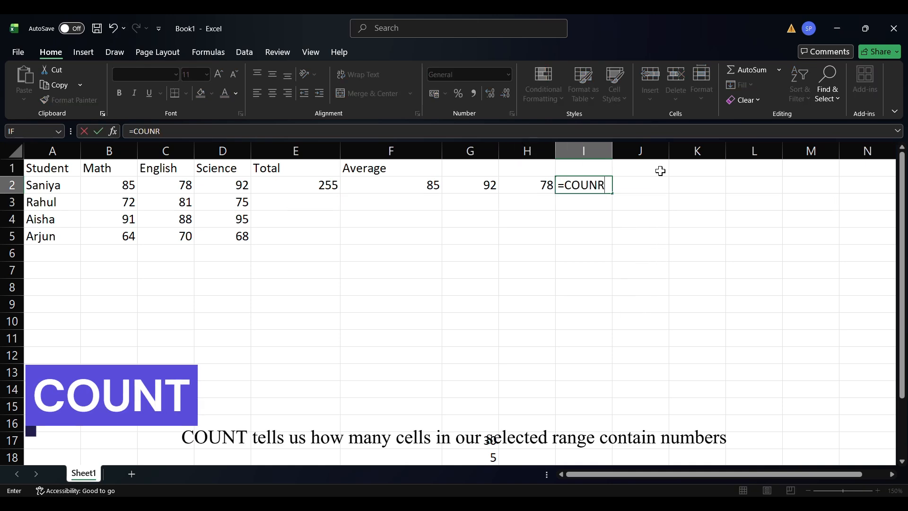
key(BackSpace)
text(T()
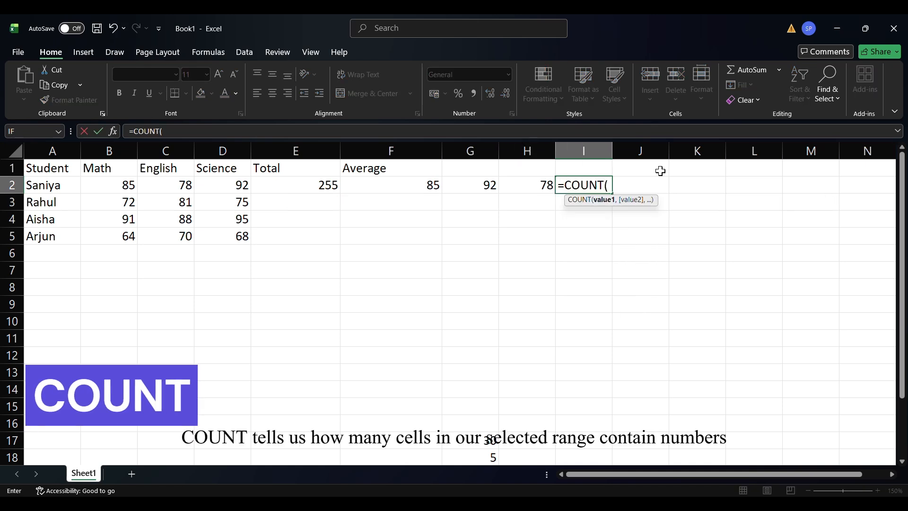
text(B2:)
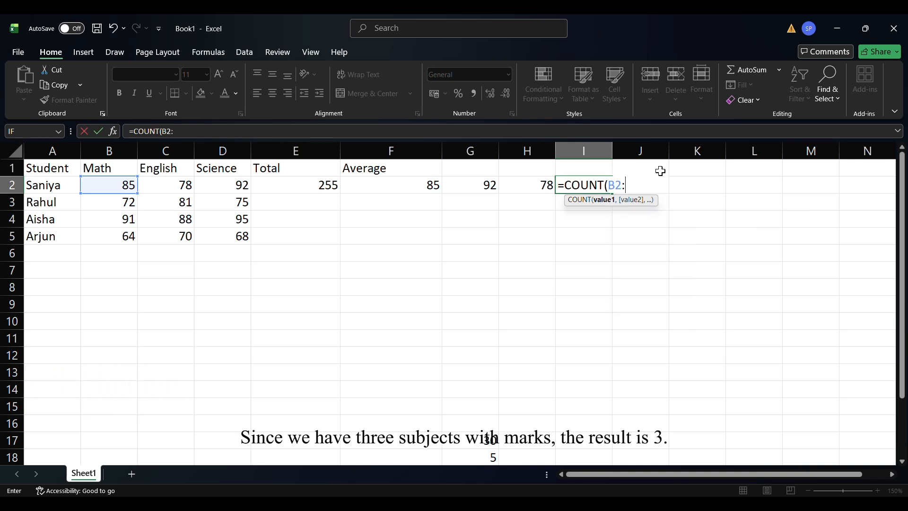
text(D2)
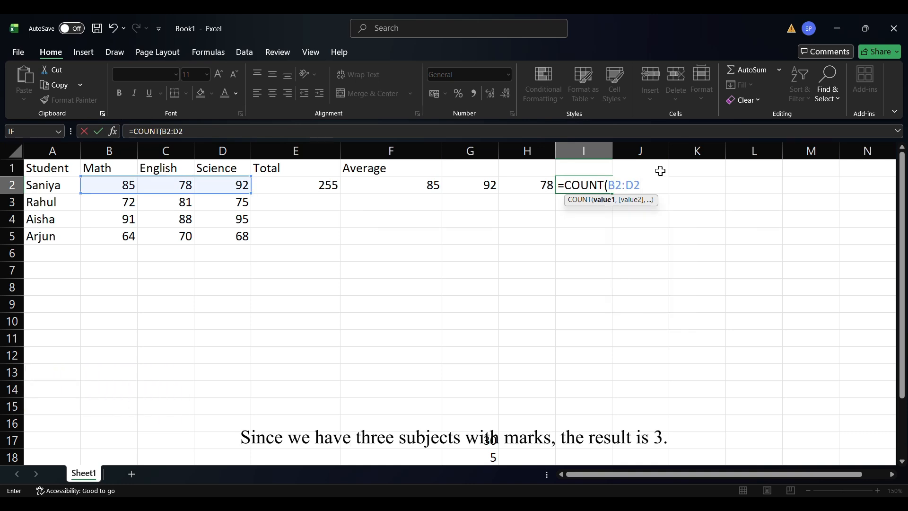
text())
key(Return)
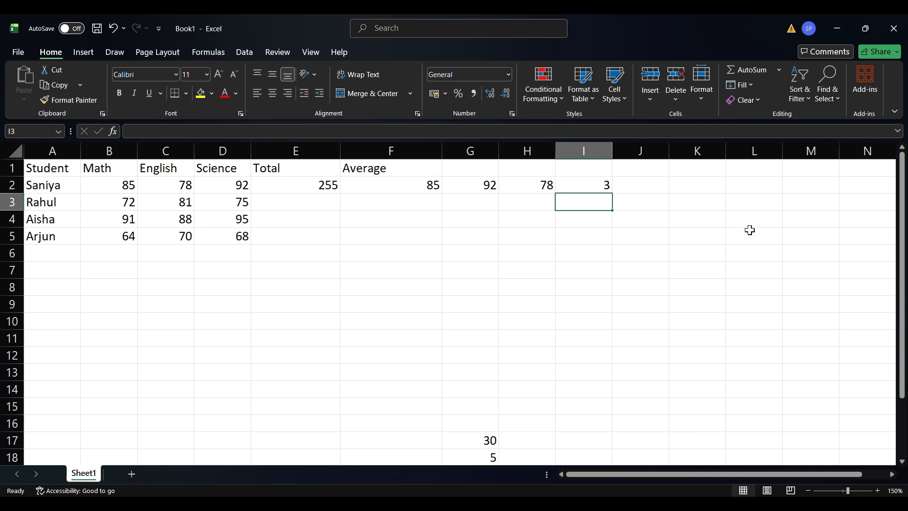
Calculate the first student's score in cell J2 with =255/300 and format the cell as a percentage.
double_click(639, 184)
text(=255/300)
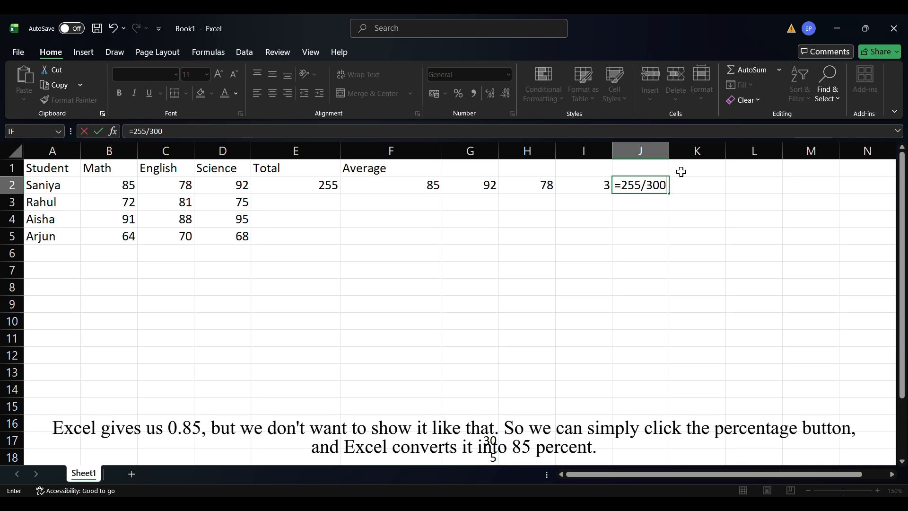
key(Return)
click(649, 185)
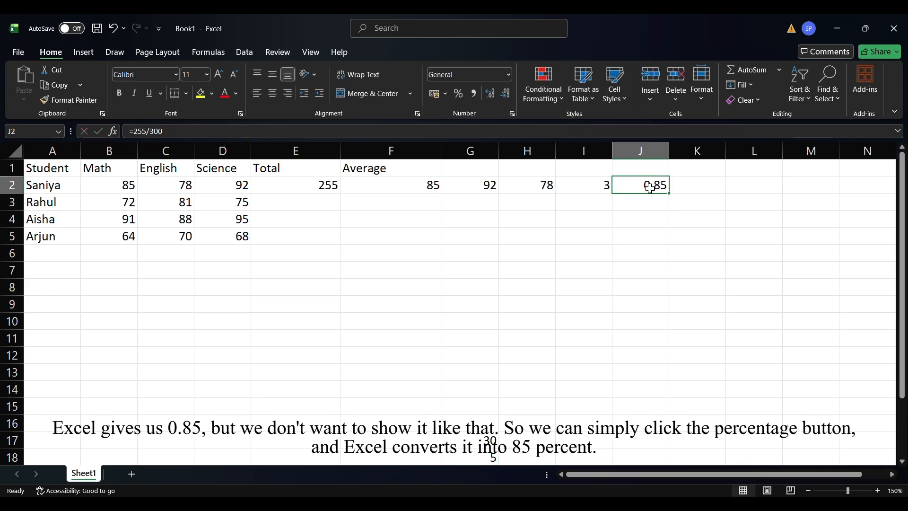
click(459, 94)
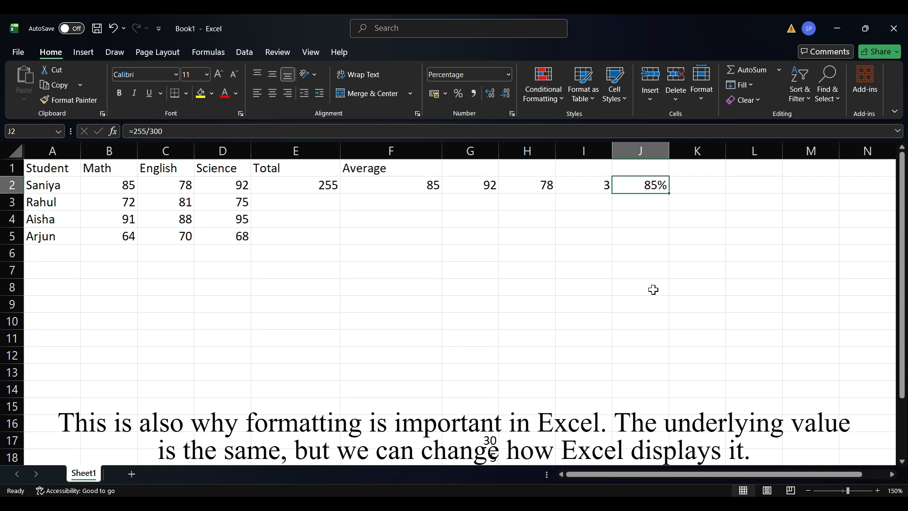
Fill the Total formula from E2 and the Average formula from F2 down to row 5 for the remaining students.
click(300, 184)
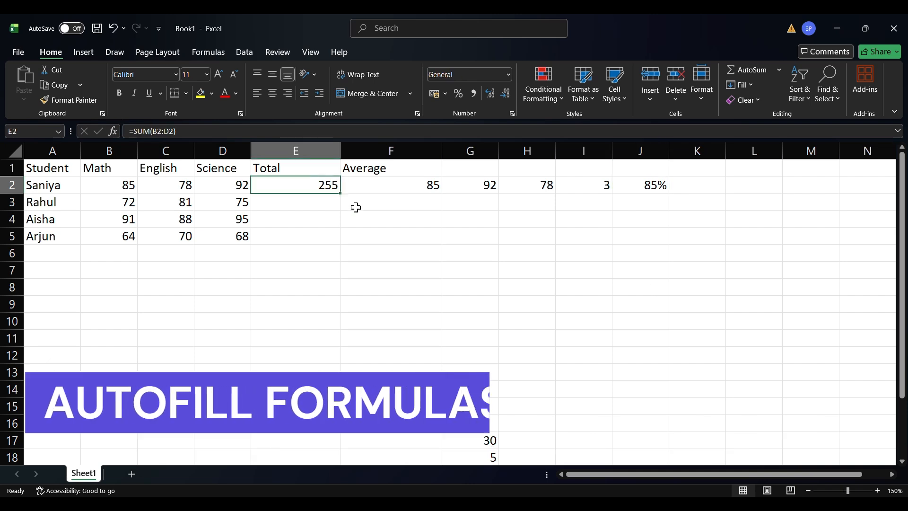
drag(341, 194, 342, 242)
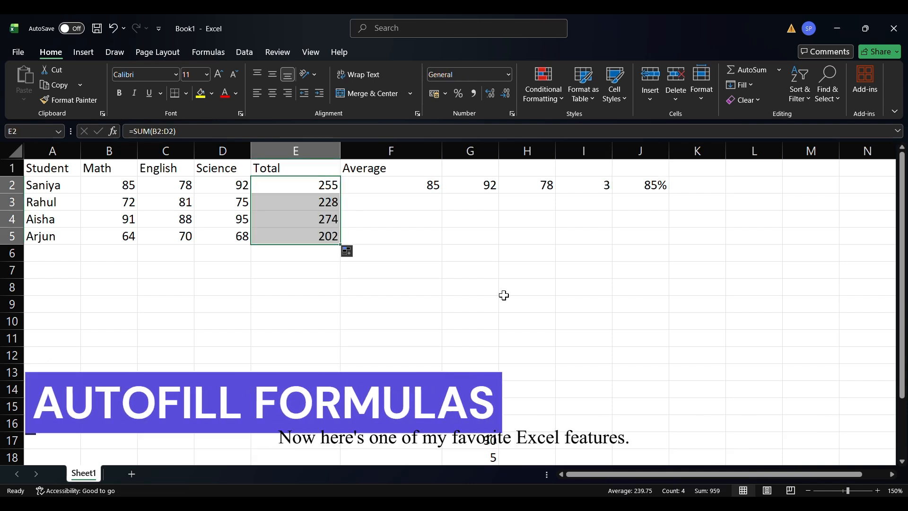
click(415, 182)
text(=AVERAGE(B2:D2))
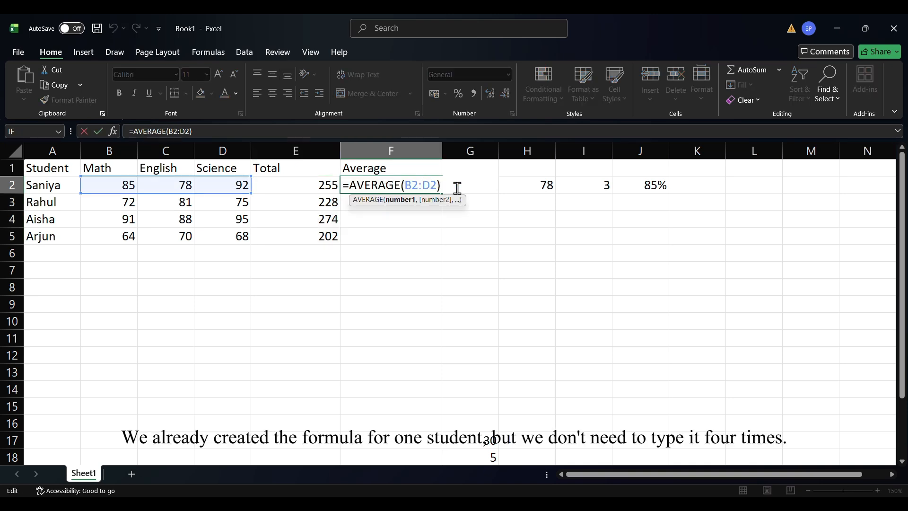
key(Return)
click(432, 185)
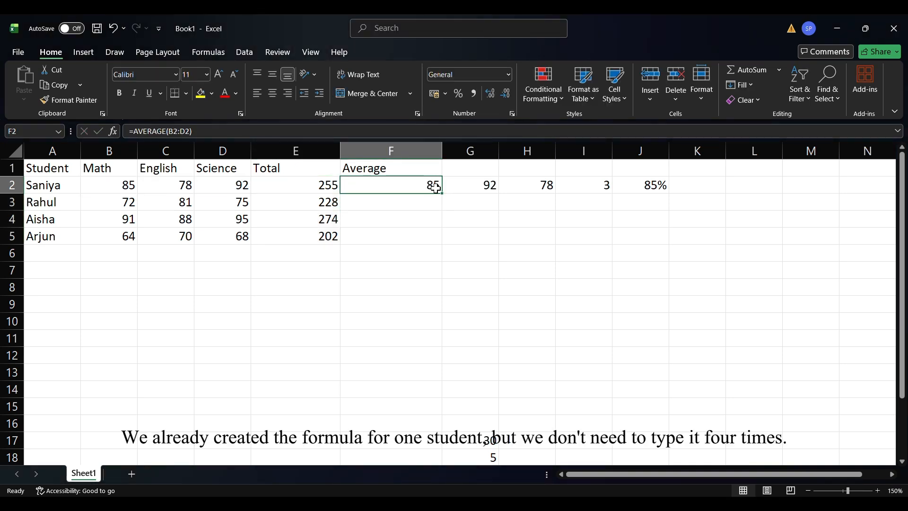
drag(442, 194, 444, 241)
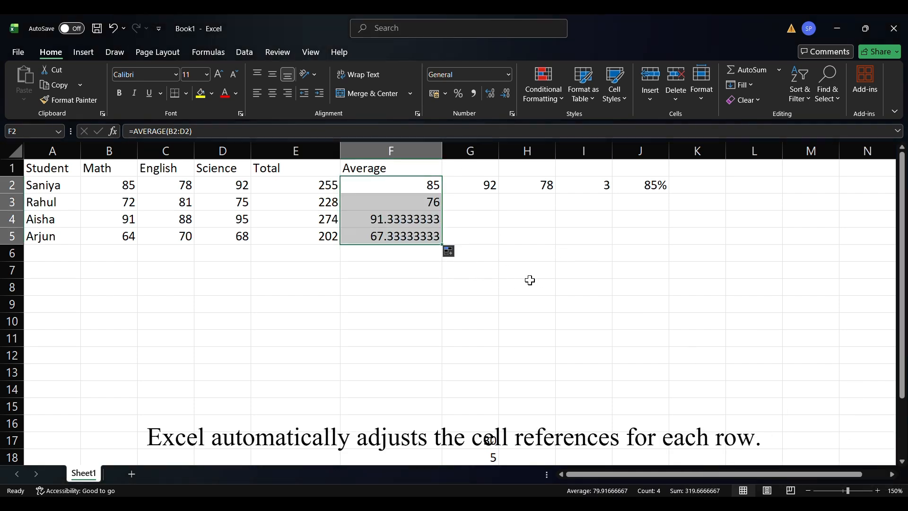
click(456, 275)
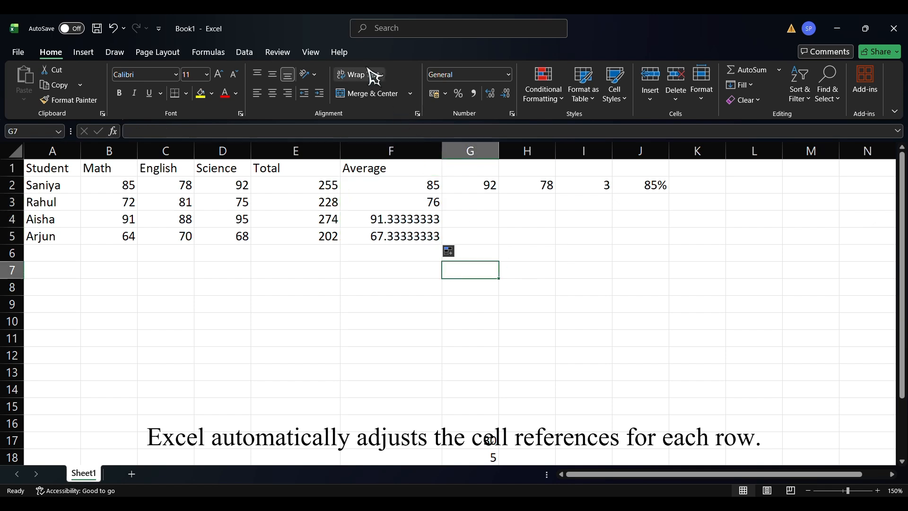
click(392, 36)
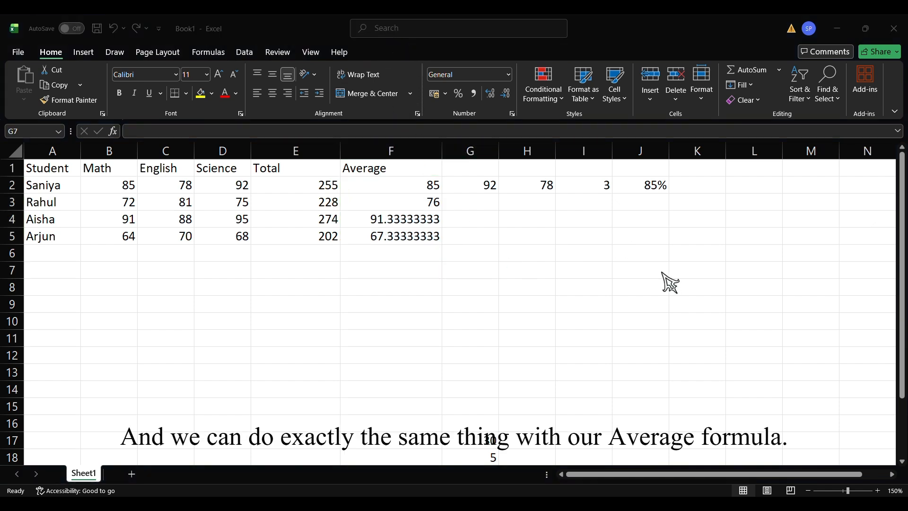
Clear all contents and formatting from the unlabelled results in cells G2:J2.
click(653, 190)
click(472, 189)
drag(473, 188, 637, 187)
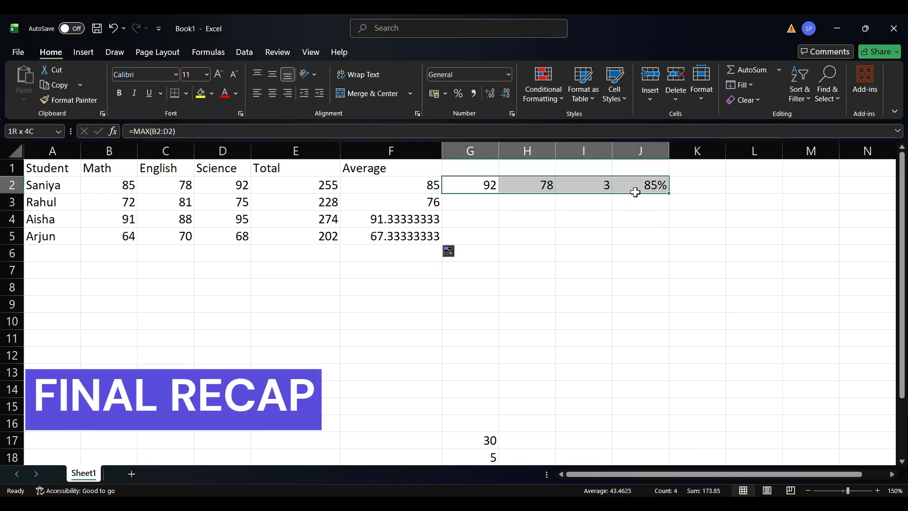
click(744, 100)
click(767, 133)
click(746, 99)
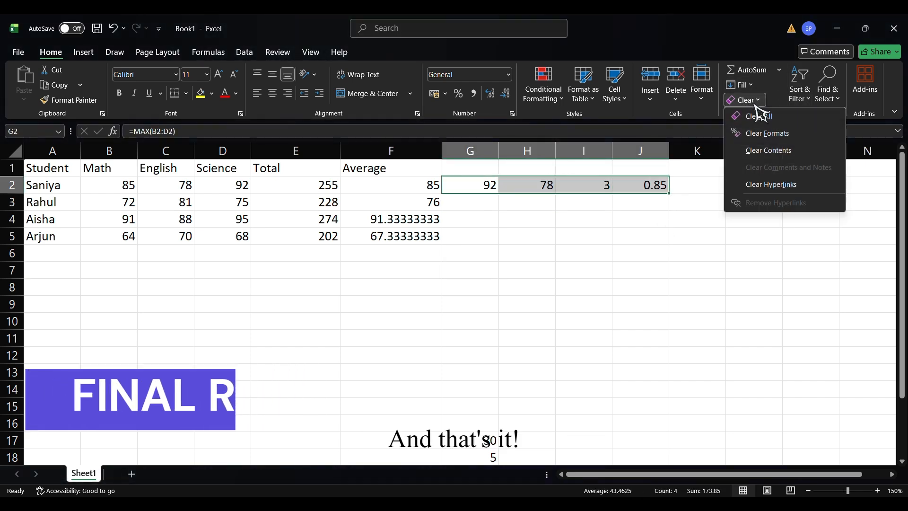
click(767, 117)
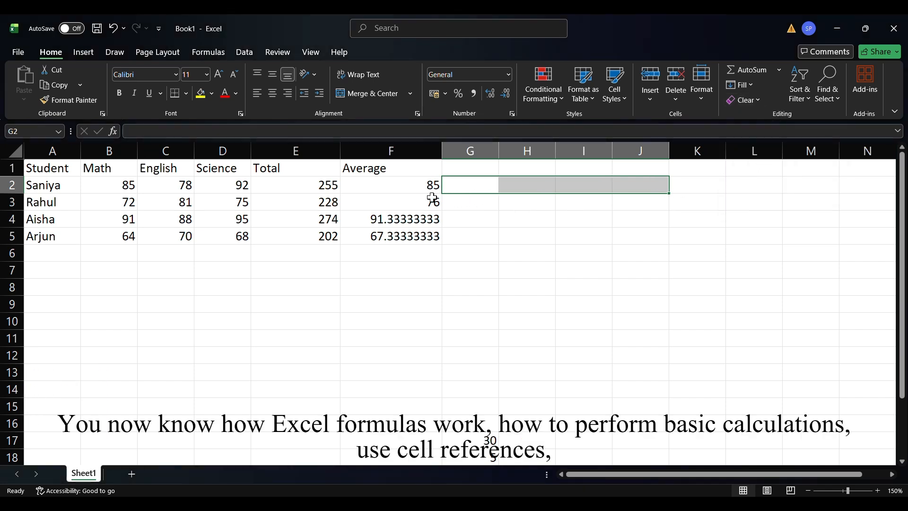
click(438, 270)
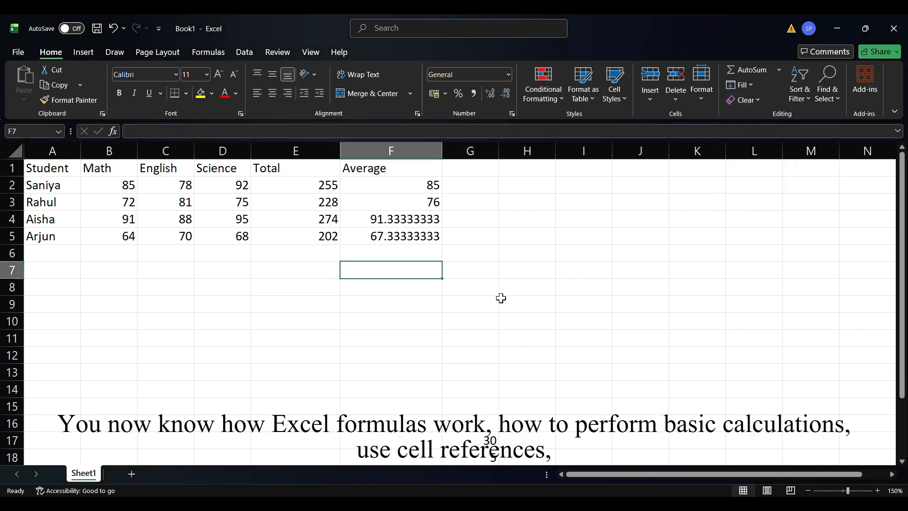